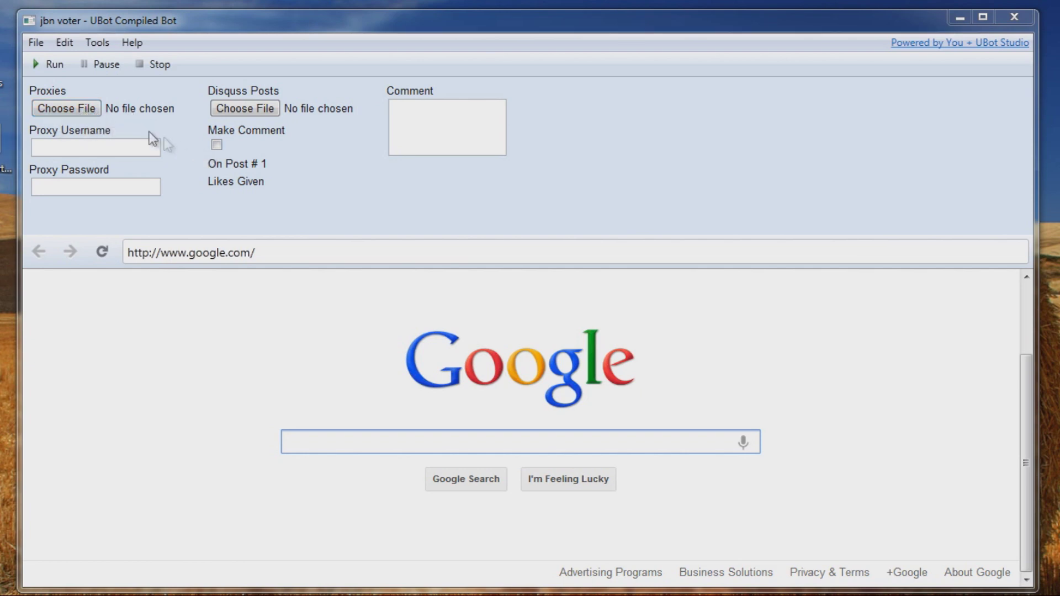
- Load '20 proxy hub.txt' as the bot's proxies file
{"action": "left_click", "coordinate": [86, 110]}
{"action": "type", "text": "2"}
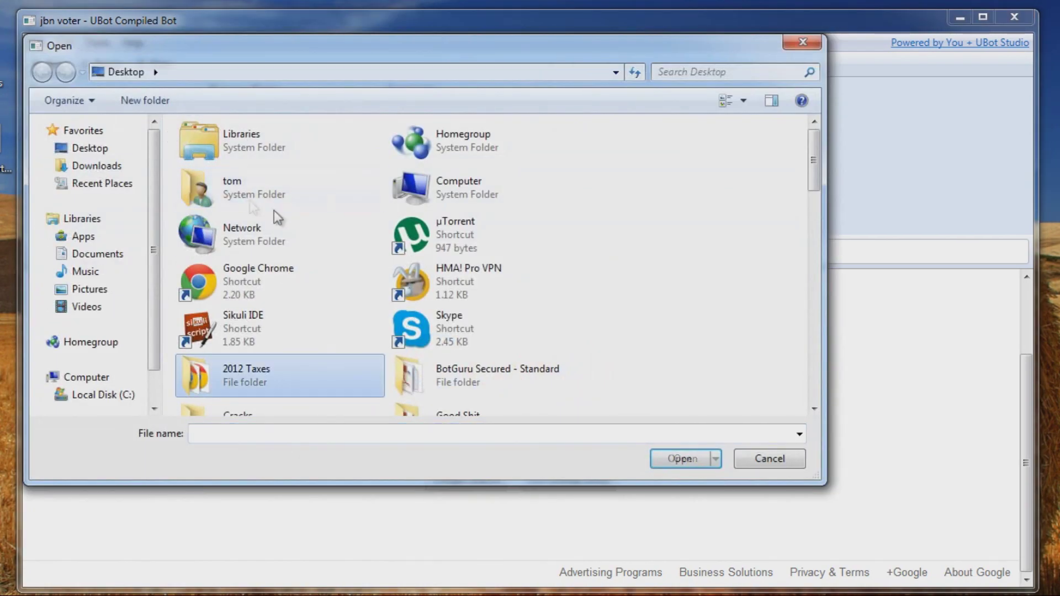
{"action": "type", "text": "0 proxy hub"}
{"action": "left_click", "coordinate": [676, 464]}
{"action": "left_click", "coordinate": [244, 108]}
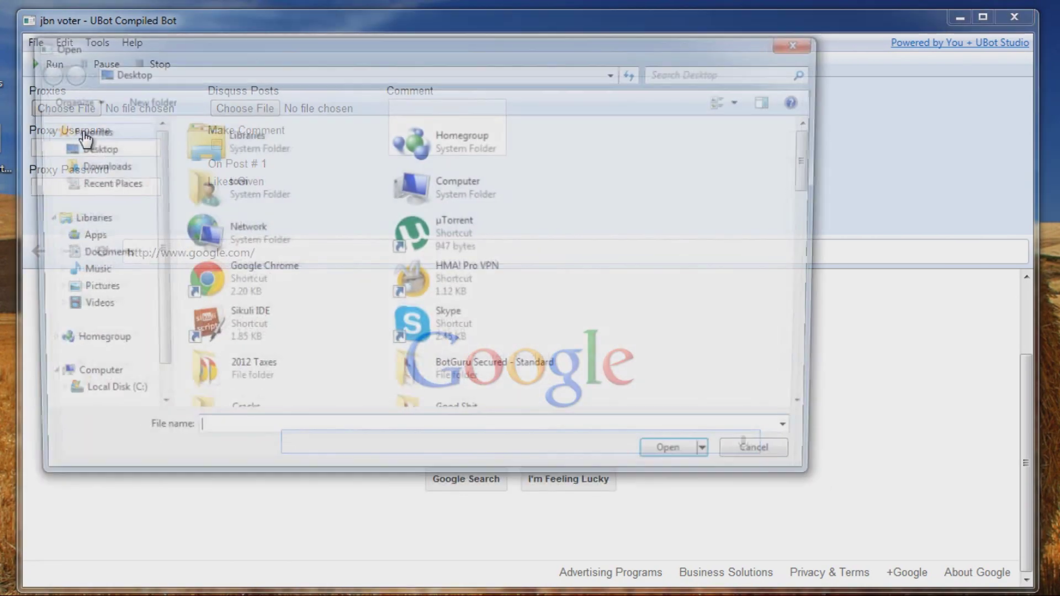
{"action": "left_click", "coordinate": [803, 46]}
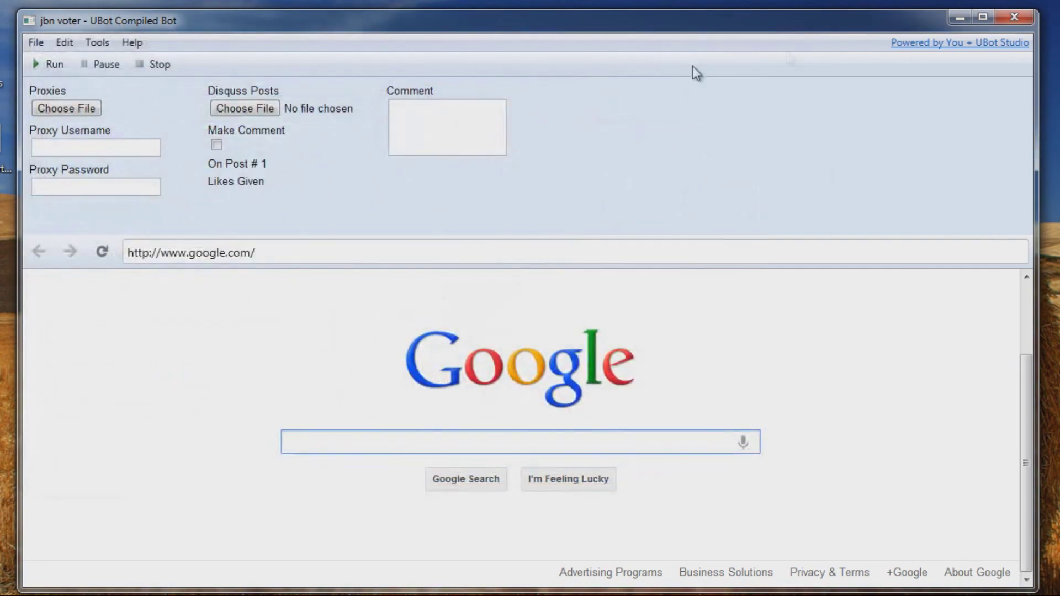
{"action": "left_click", "coordinate": [72, 105]}
{"action": "type", "text": "2"}
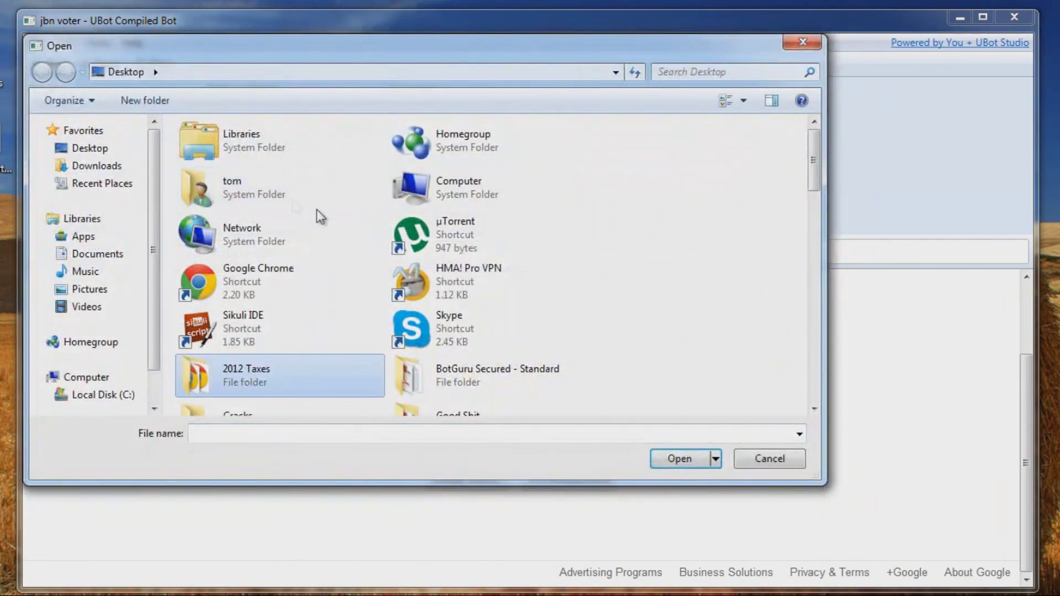
{"action": "type", "text": "0 proxy hub"}
{"action": "left_click", "coordinate": [660, 462]}
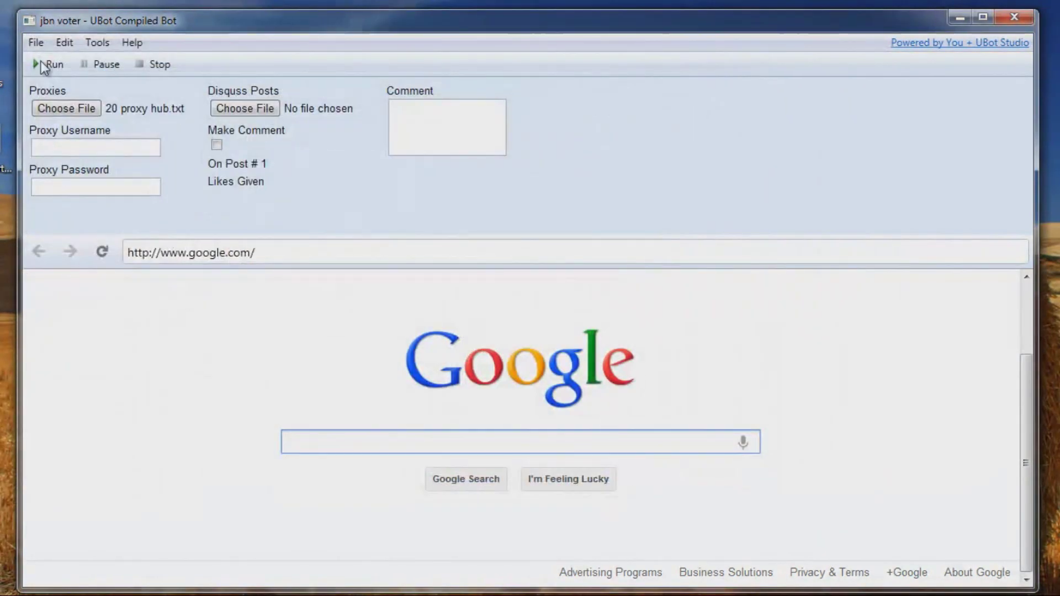
{"action": "left_click", "coordinate": [93, 146]}
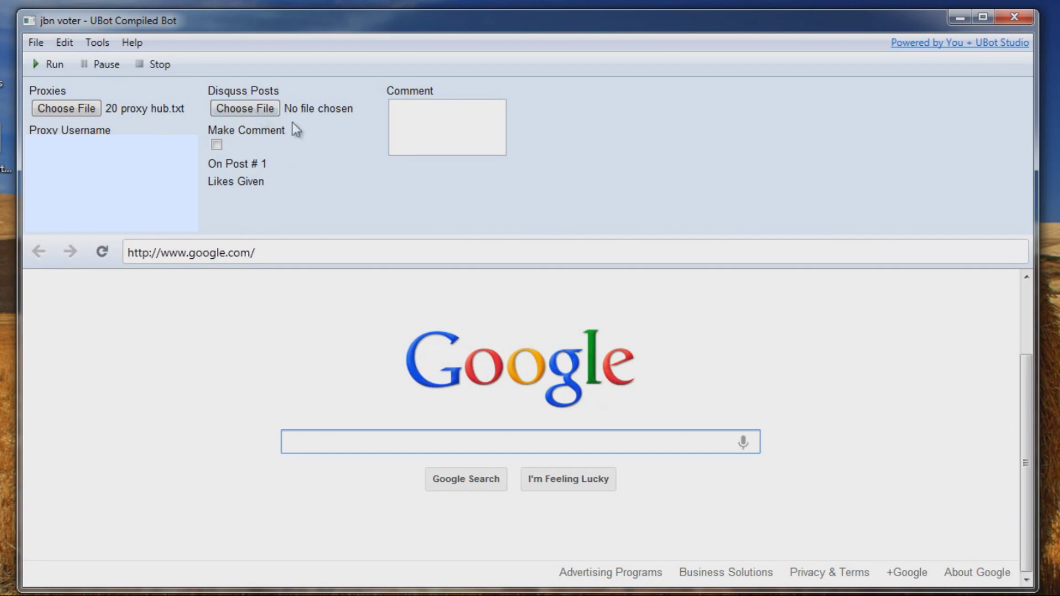
- Load 'test post.txt' as the Disqus posts file
{"action": "left_click", "coordinate": [245, 109]}
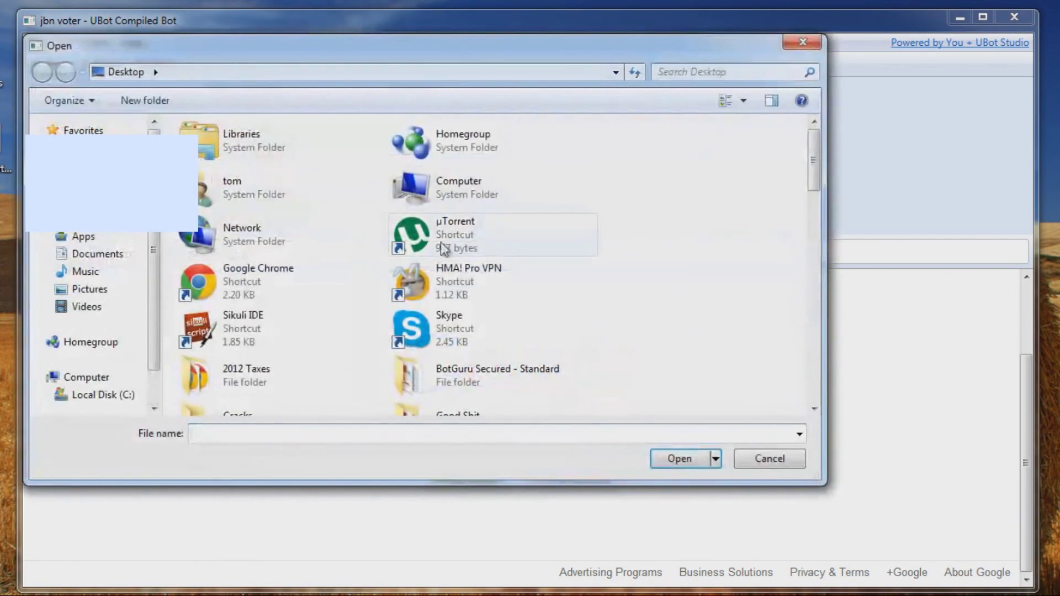
{"action": "left_click", "coordinate": [454, 335]}
{"action": "type", "text": "test post"}
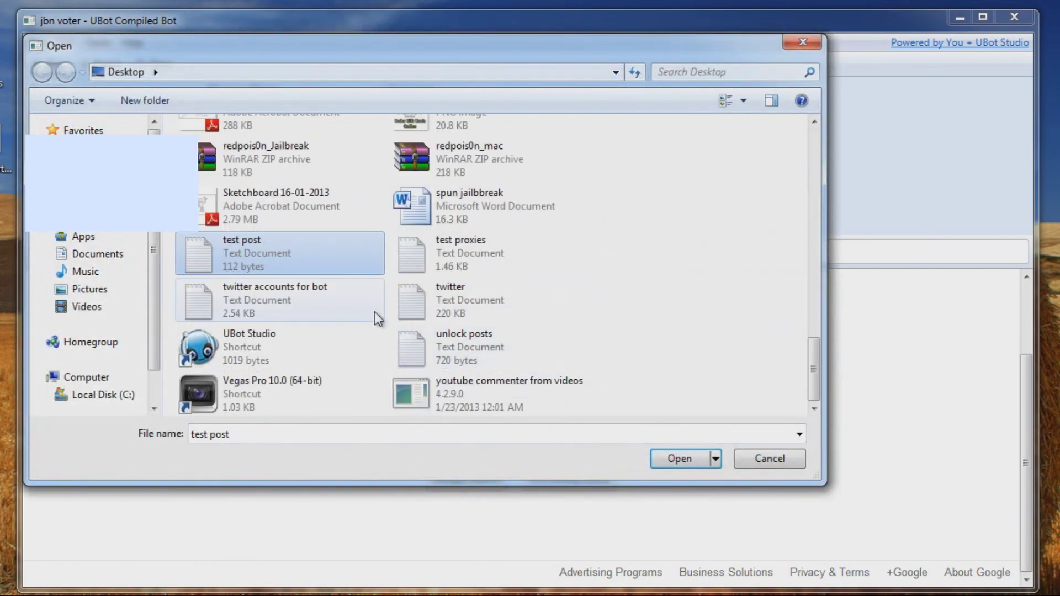
{"action": "left_click", "coordinate": [682, 461]}
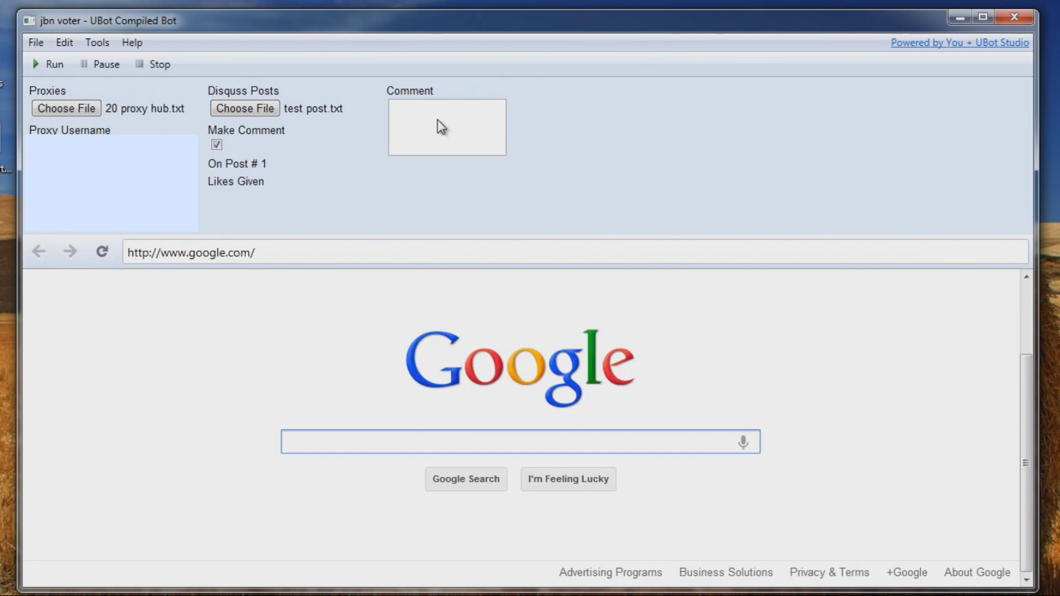
- Tick Make Comment so the comment box becomes editable
{"action": "left_click", "coordinate": [421, 116]}
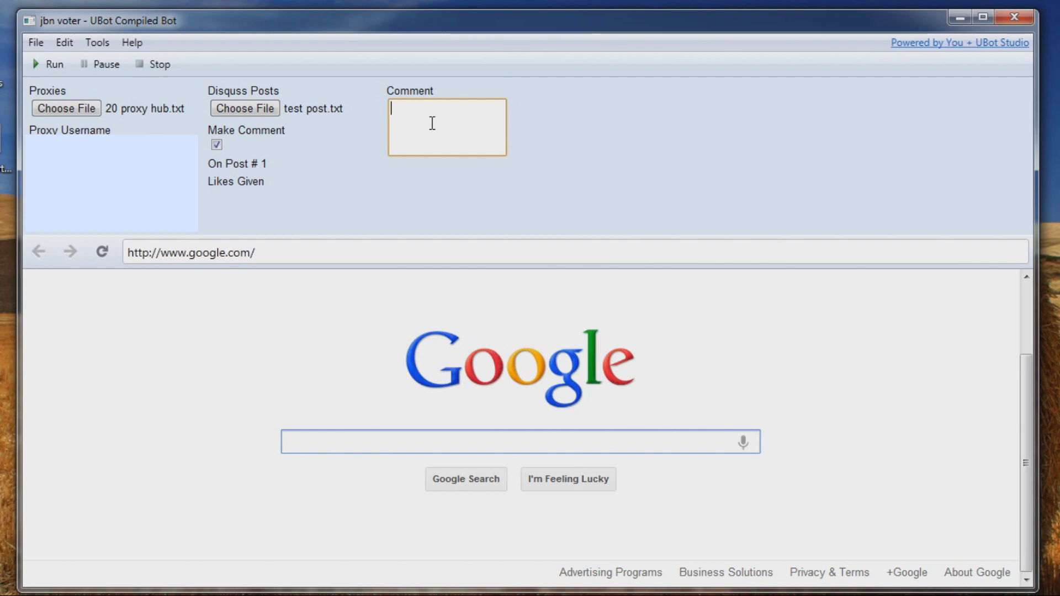
{"action": "type", "text": "{hey|"}
{"action": "type", "text": "hi} "}
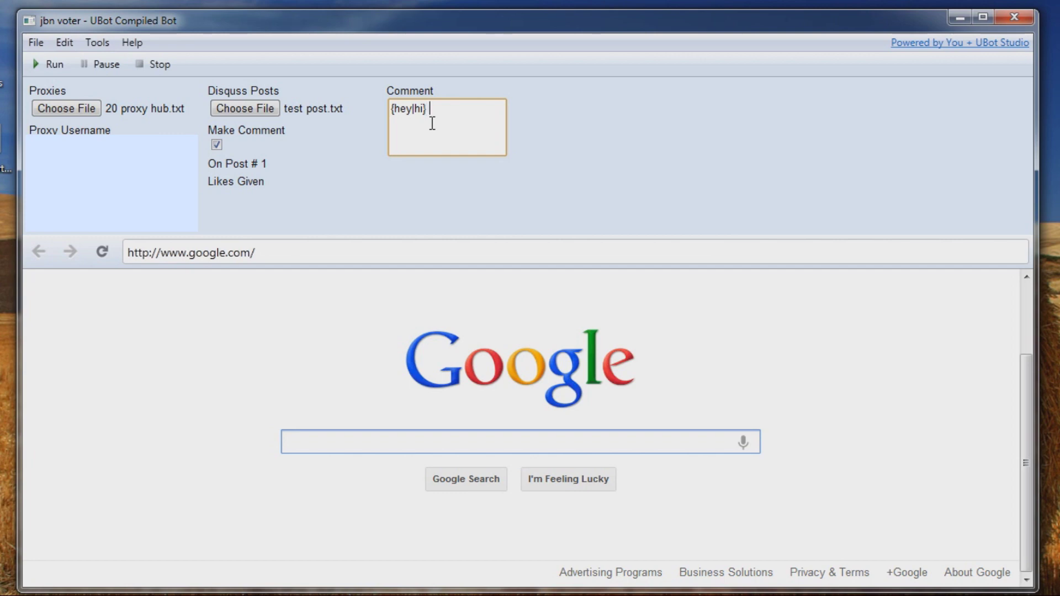
{"action": "type", "text": "check out my site"}
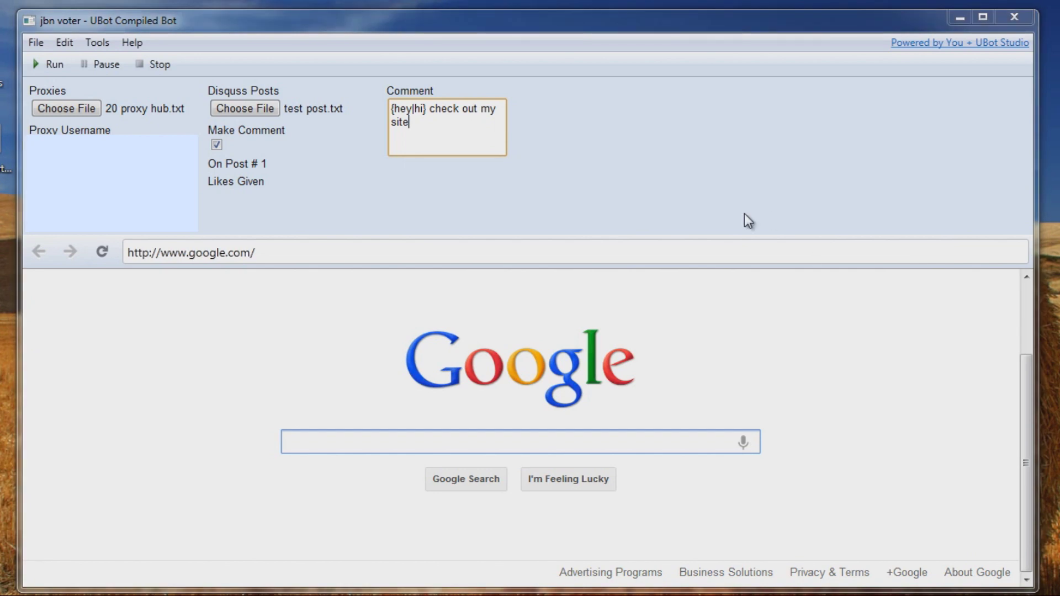
- Start the bot so it posts and likes comments on the loaded posts
{"action": "left_click", "coordinate": [46, 65]}
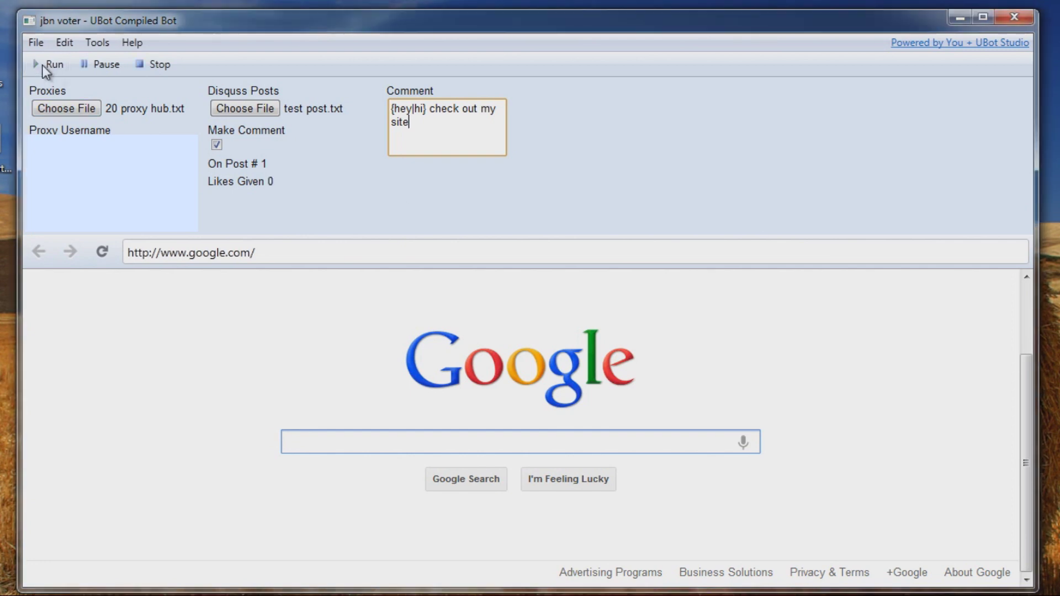